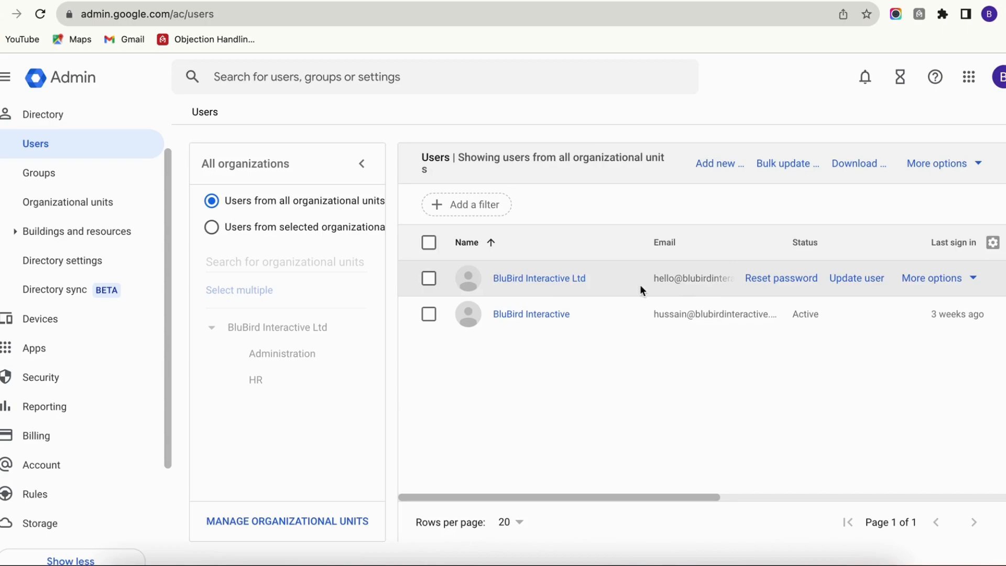
- Open the alternate email settings of the BluBird Interactive Ltd user
left_click(549, 283)
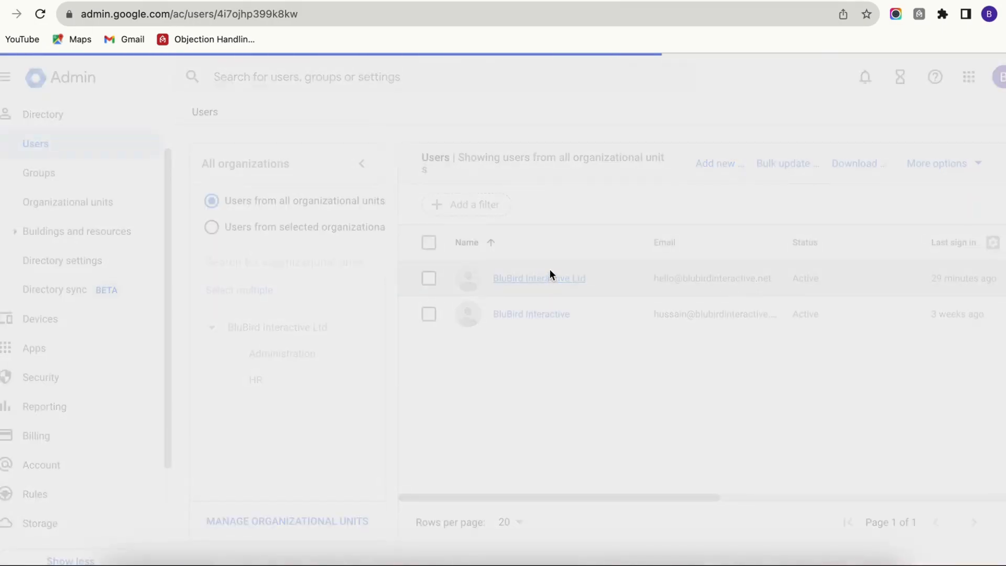
scroll(319, 333, "down", 3)
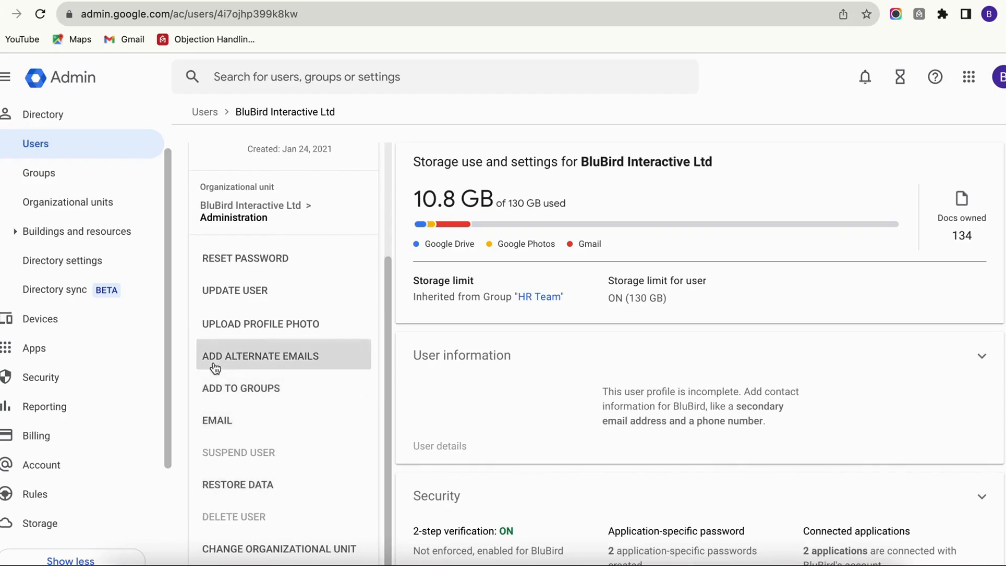
left_click(305, 365)
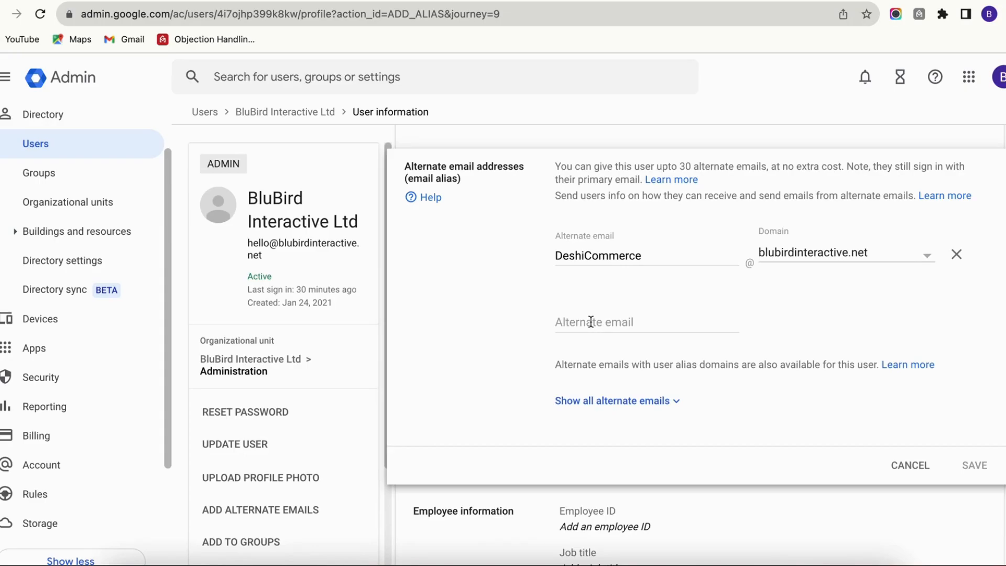
left_click(590, 321)
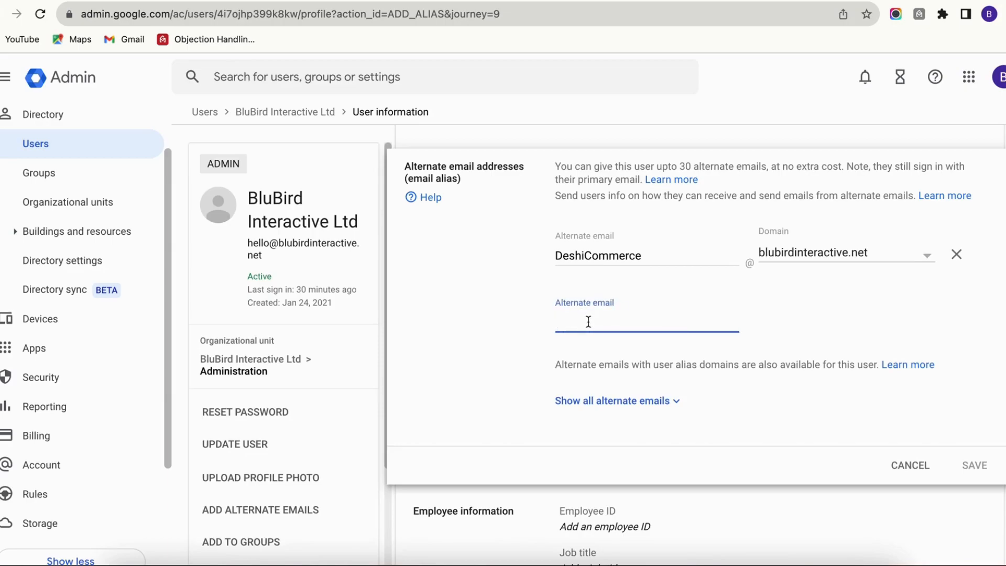
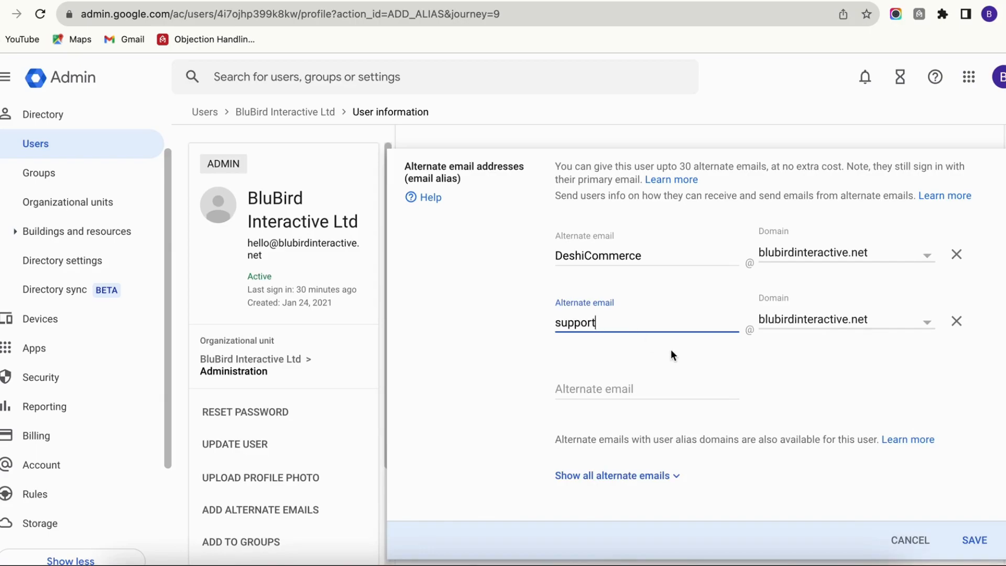
scroll(786, 446, "down", 1)
left_click(969, 522)
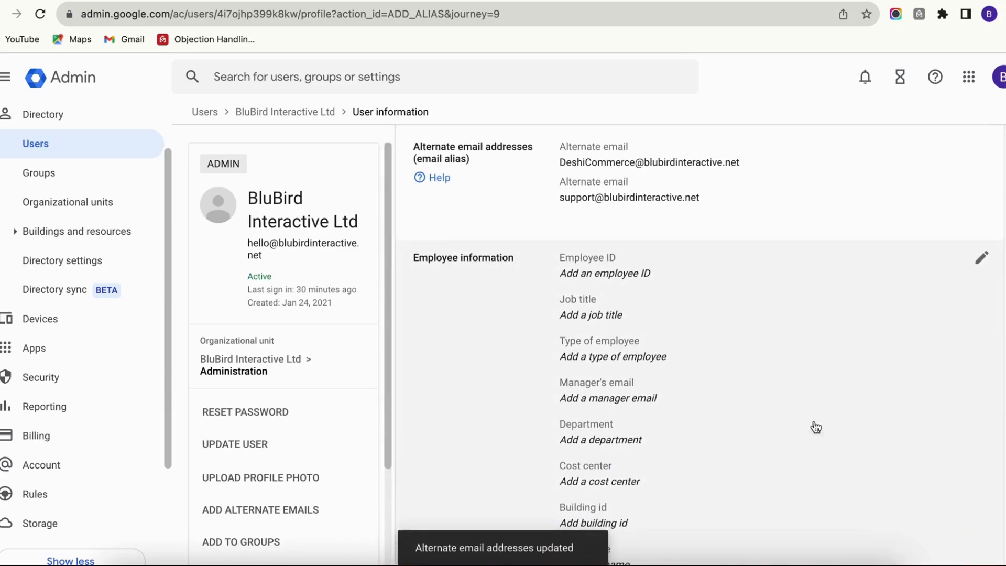
scroll(650, 278, "up", 1)
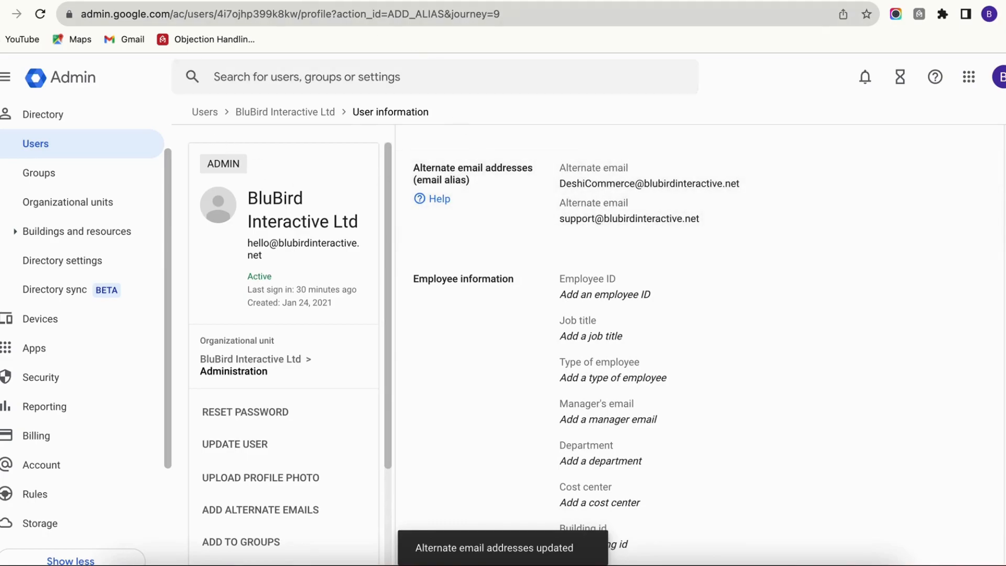
- Switch to Gmail, reload the inbox and open the Accounts section of the full settings
left_click(146, 1)
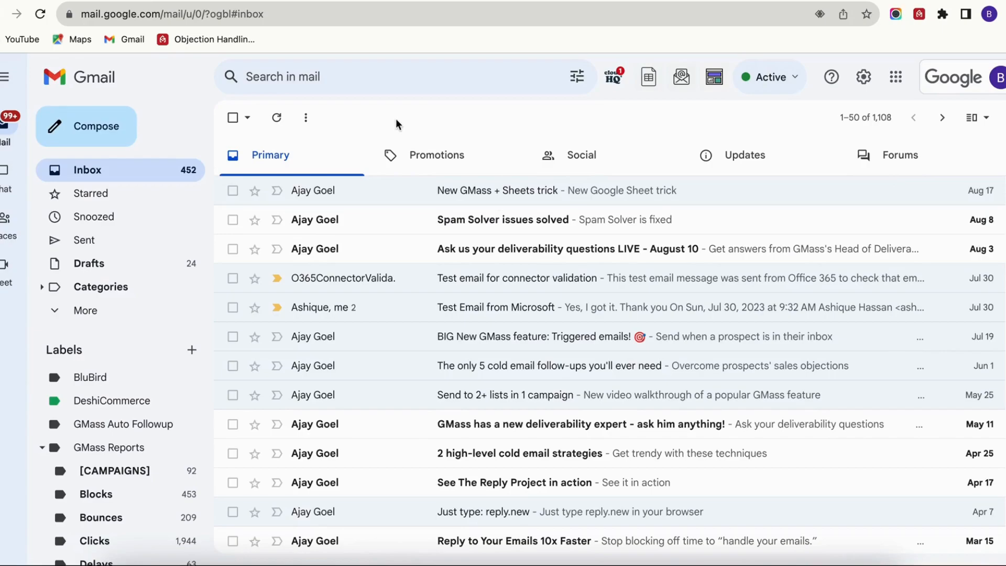
left_click(40, 14)
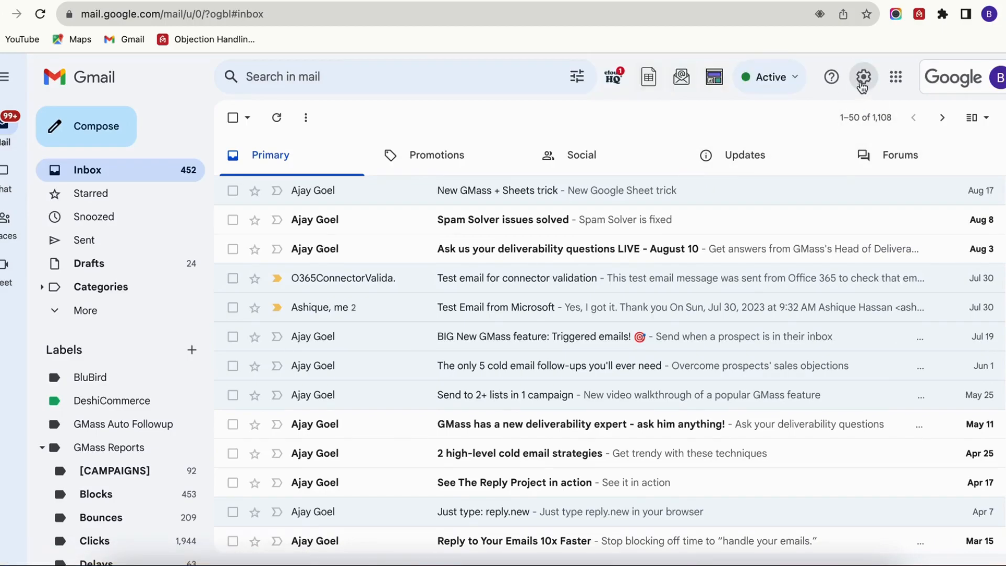
left_click(862, 87)
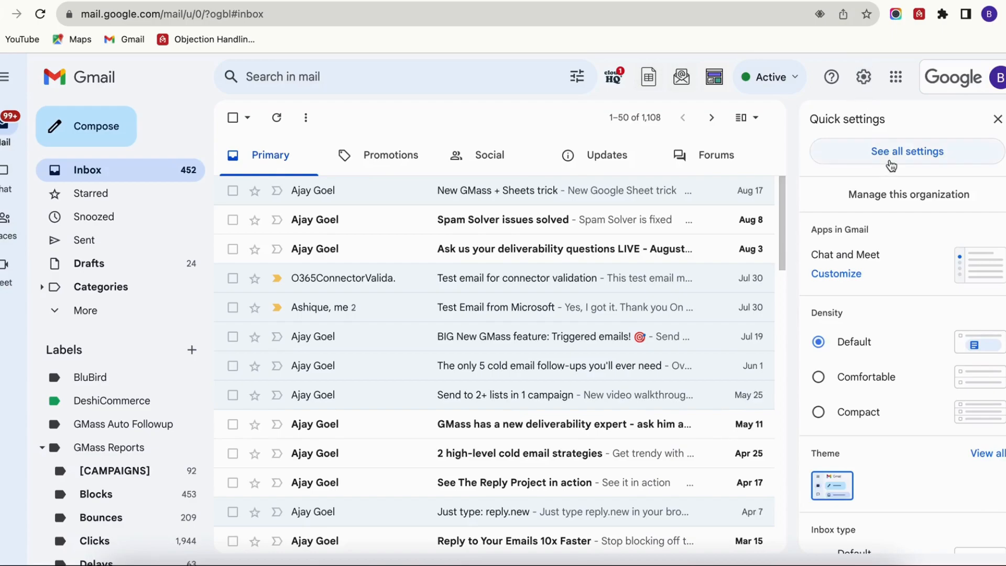
left_click(892, 165)
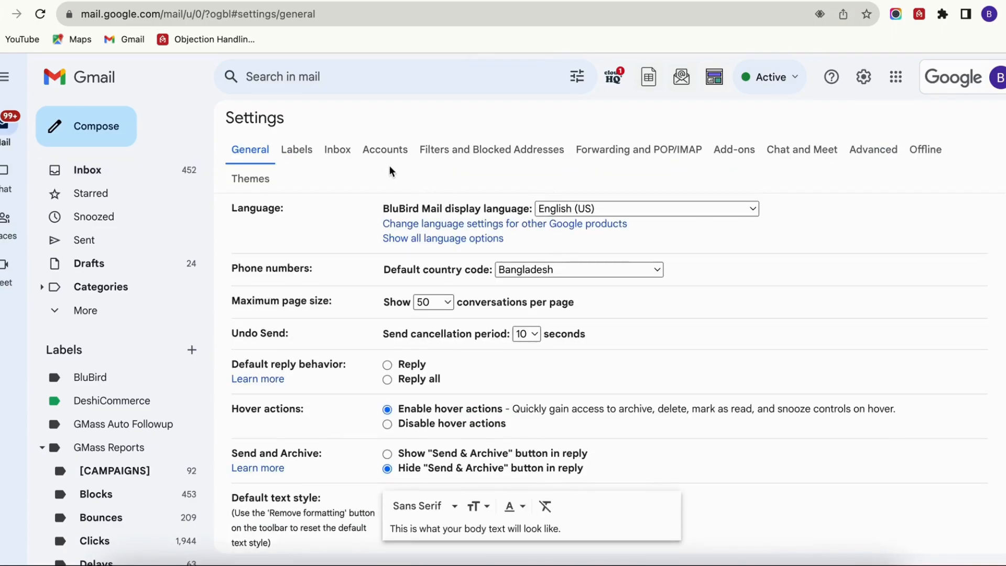
left_click(377, 159)
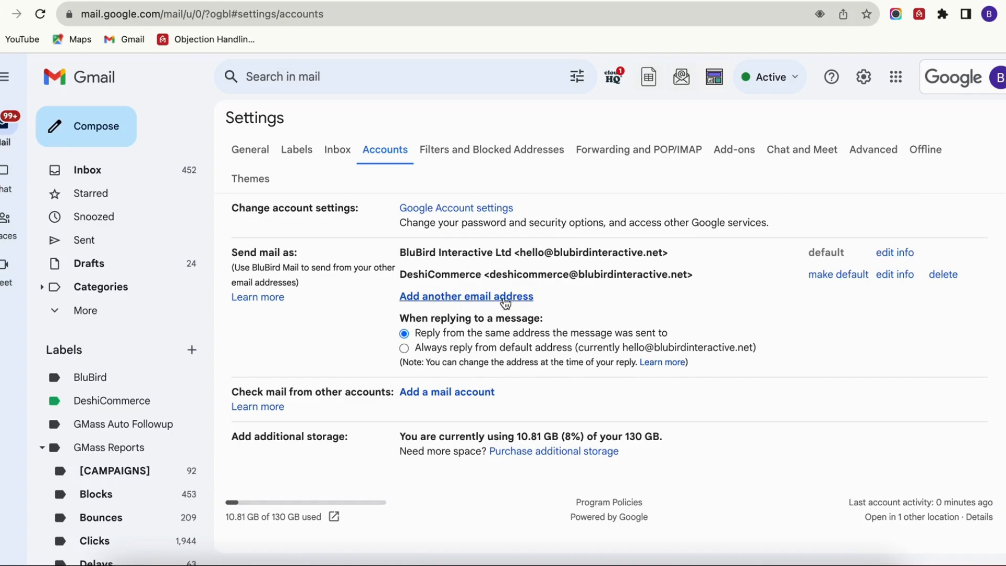
- Start adding another send-as email address and set its display name to support
left_click(476, 298)
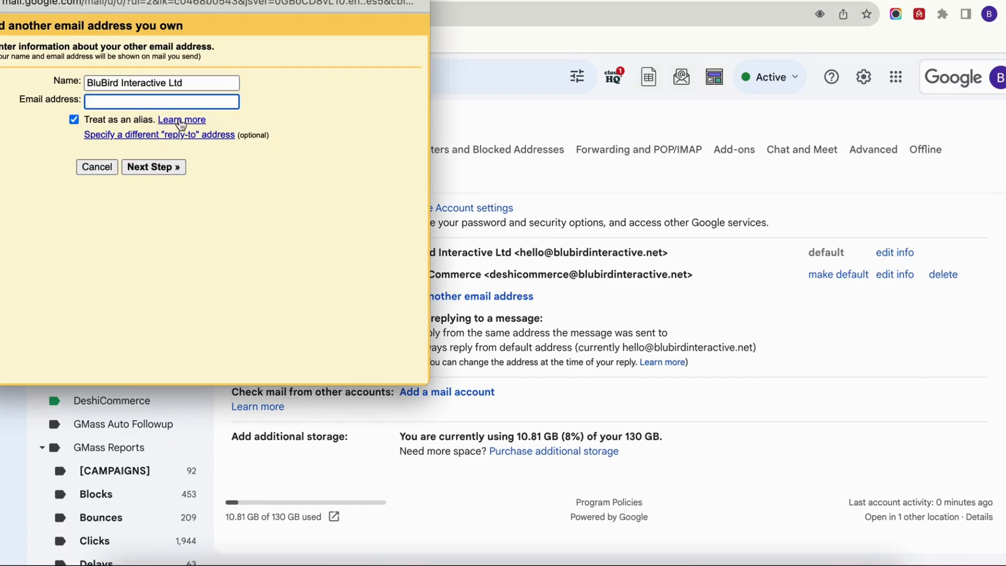
double_click(190, 82)
triple_click(190, 83)
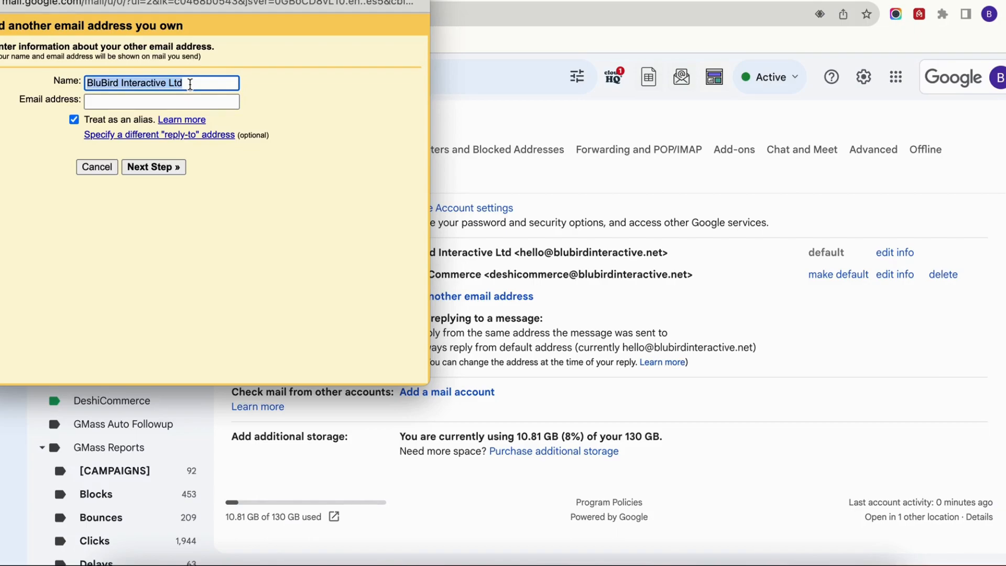
type("support")
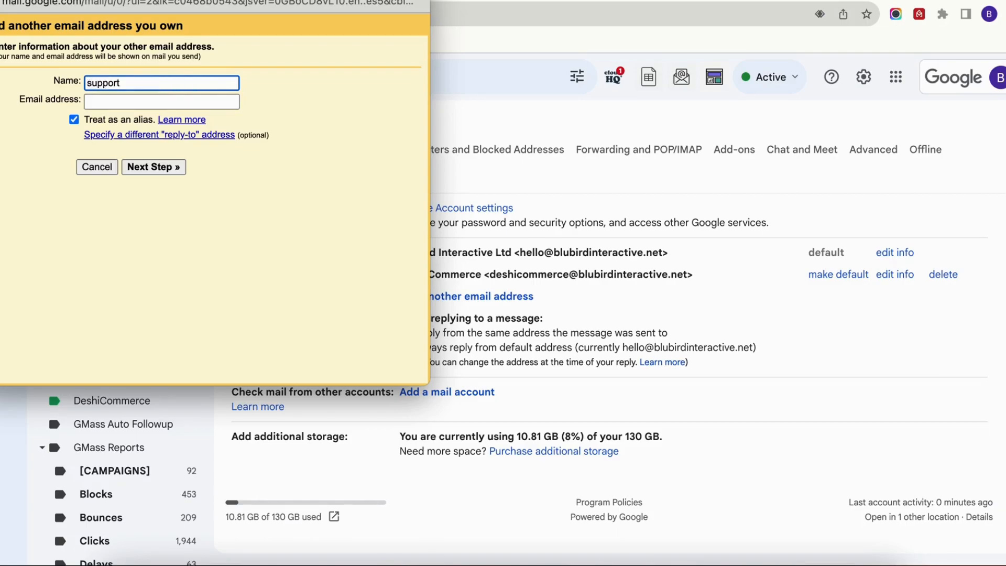
- Enter the support alias's email address, keep it treated as an alias, and submit it
left_click(166, 103)
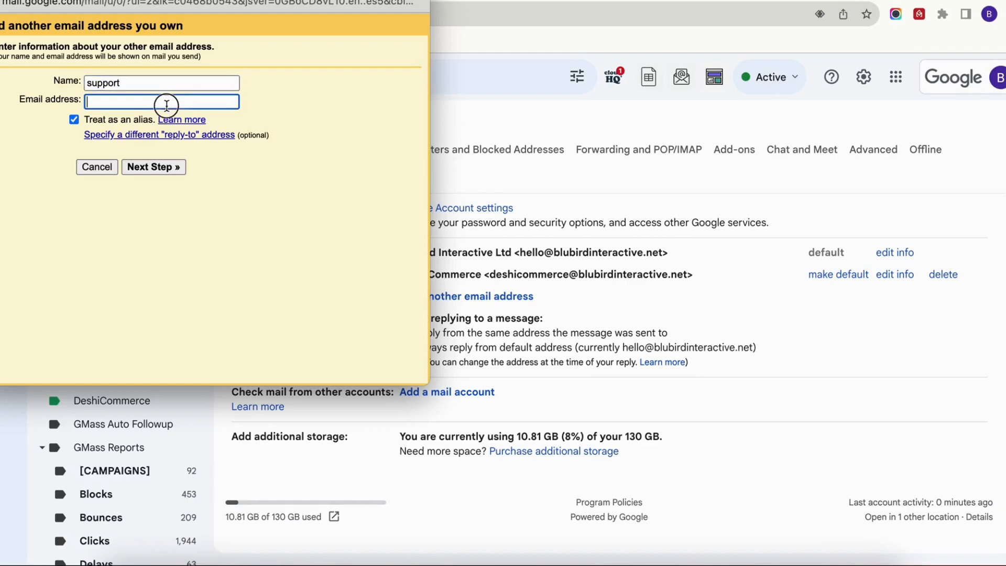
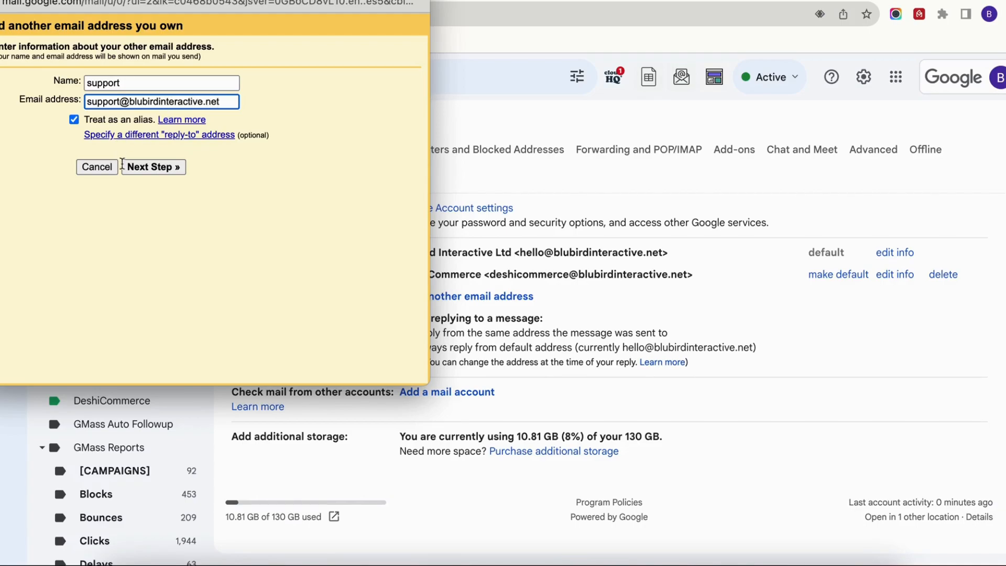
left_click(149, 166)
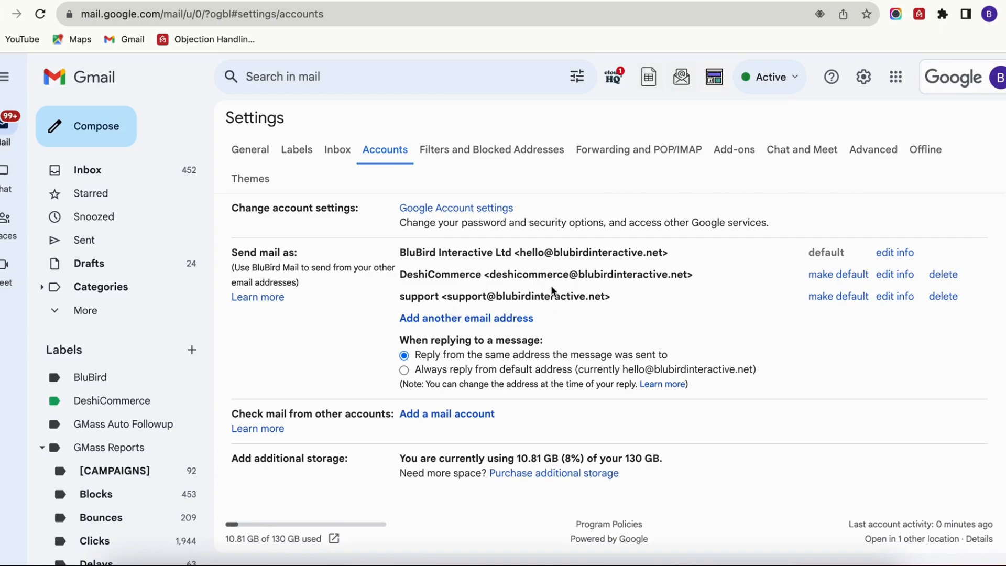
- Compose a new message from the inbox, enlarge it to full screen and insert the google workspace template
left_click(111, 172)
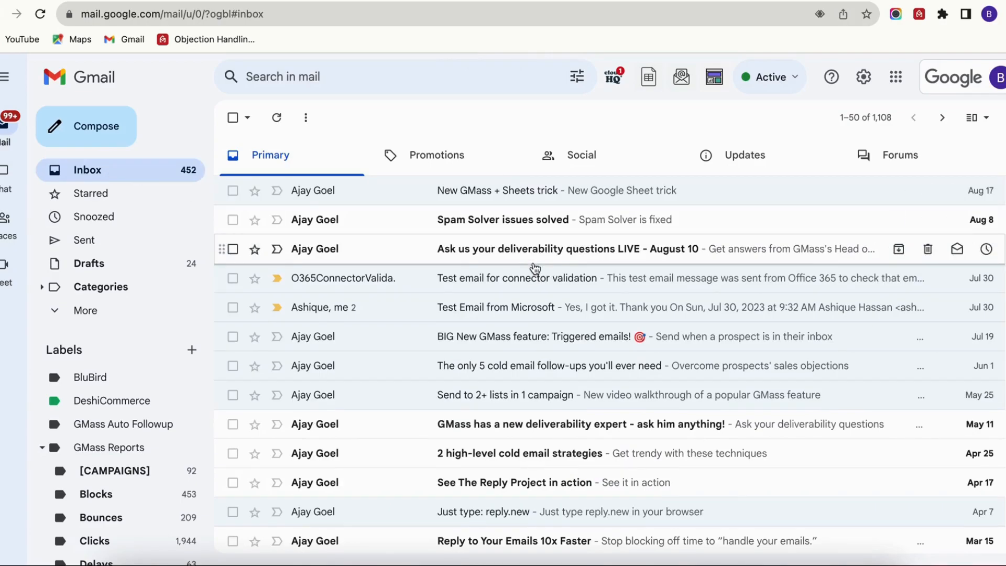
left_click(102, 126)
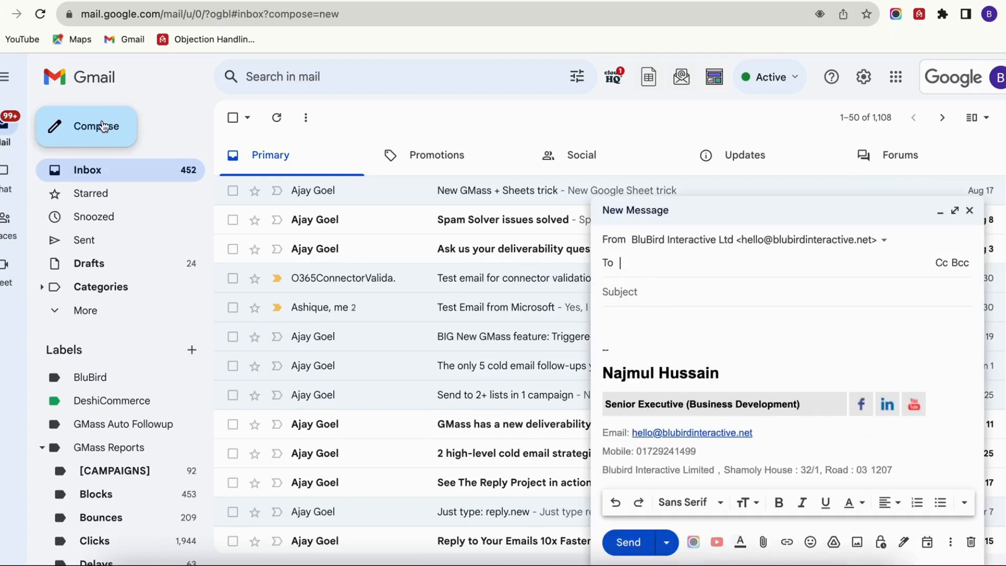
left_click(955, 211)
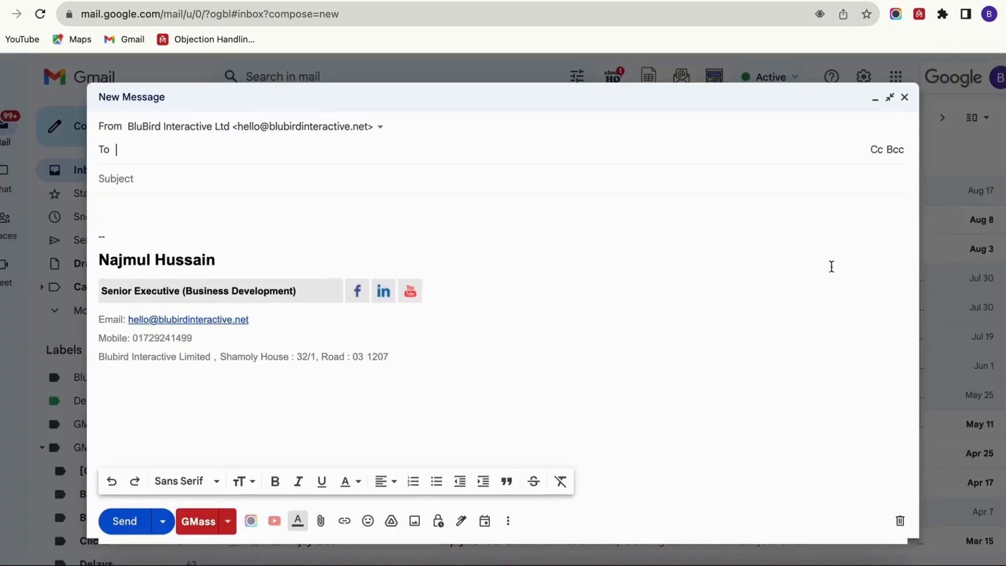
left_click(510, 521)
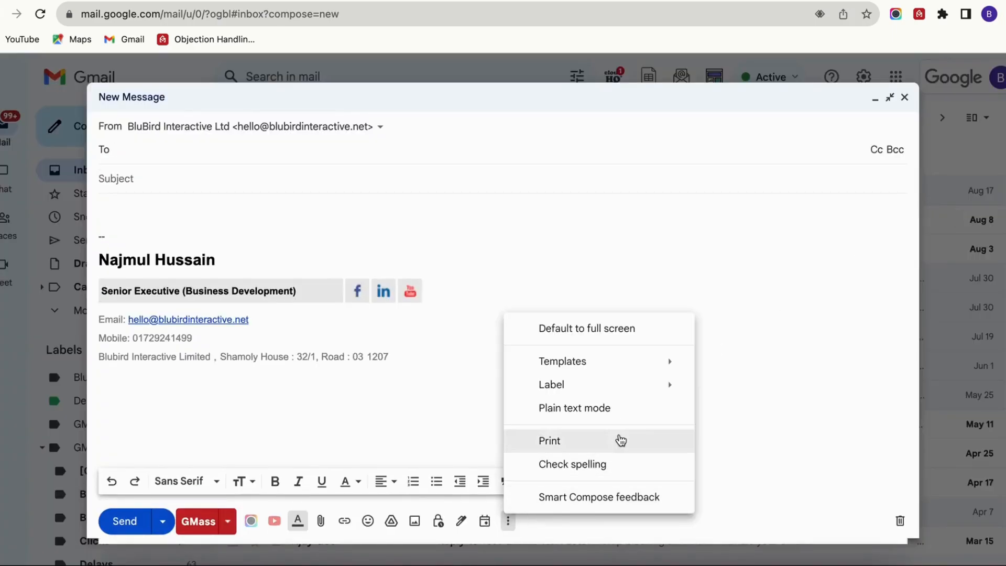
mouse_move(662, 368)
left_click(798, 414)
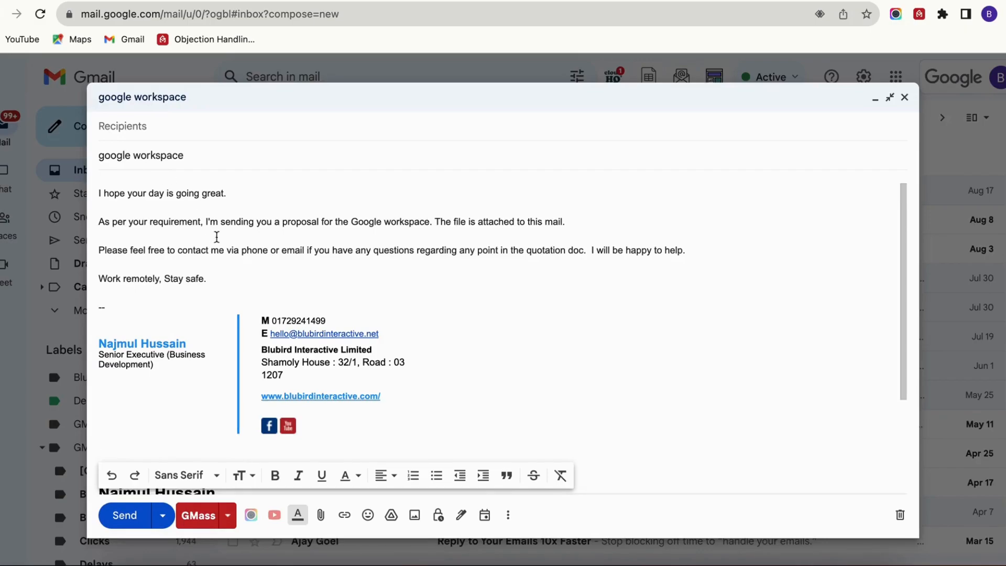
- Change the message subject to "Google workspace test email"
left_click(99, 155)
key("Delete")
type("G")
left_click(241, 158)
type("test")
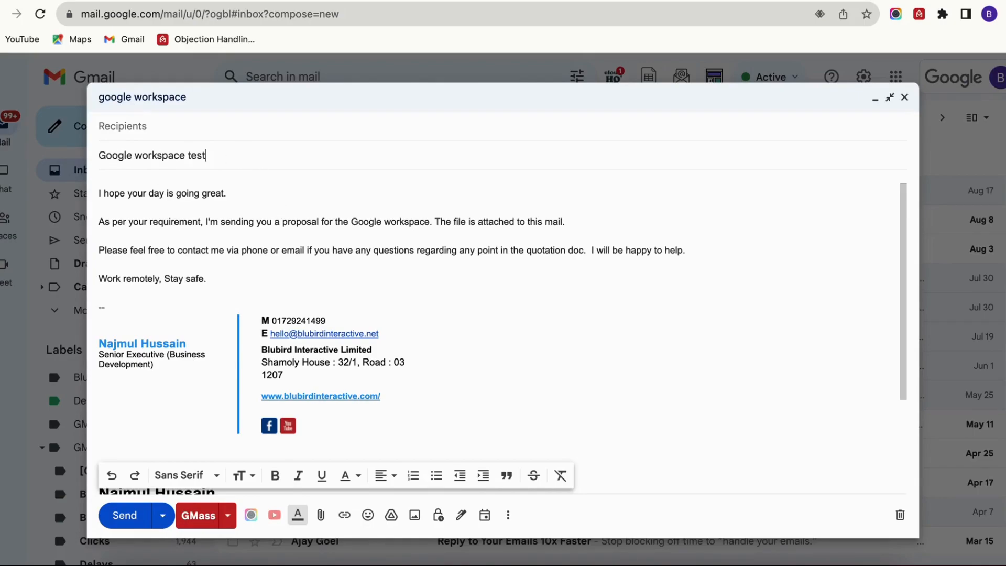
type(" ema")
- Remove the extra signature appended below the template's own signature
scroll(451, 399, "down", 3)
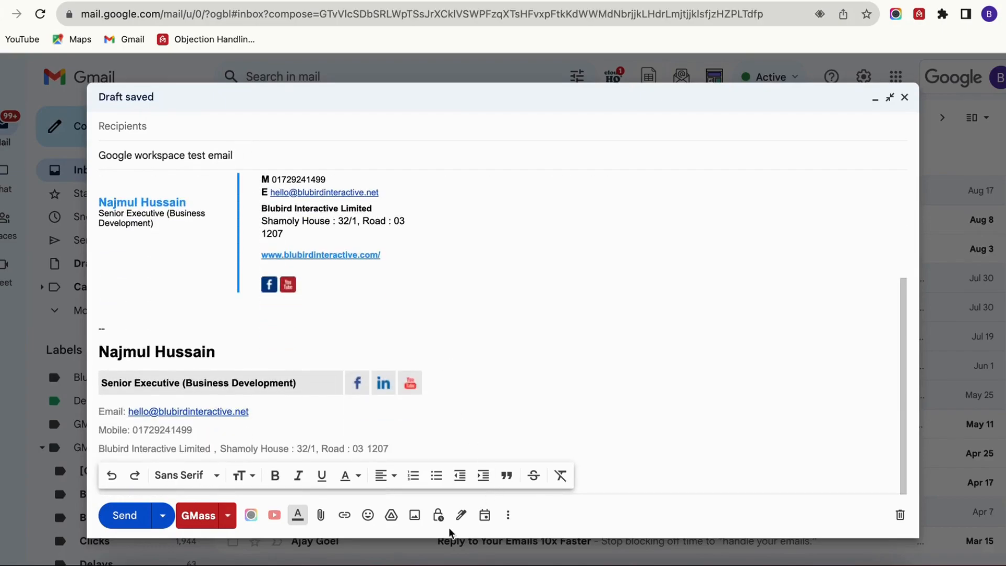
left_click(461, 515)
left_click(519, 445)
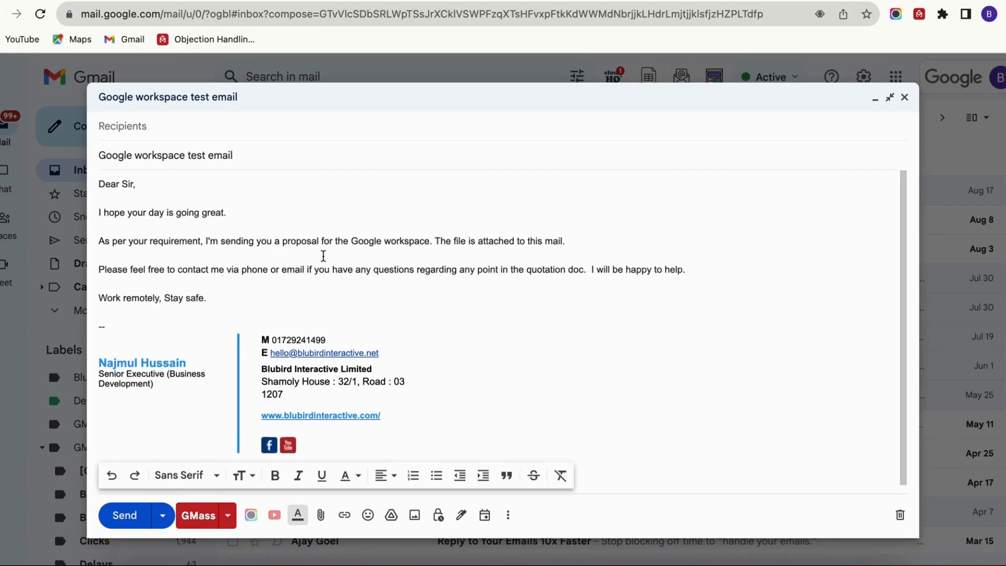
- Address the message to the suggested recipient on the blubirdinteractive.com domain
left_click(135, 136)
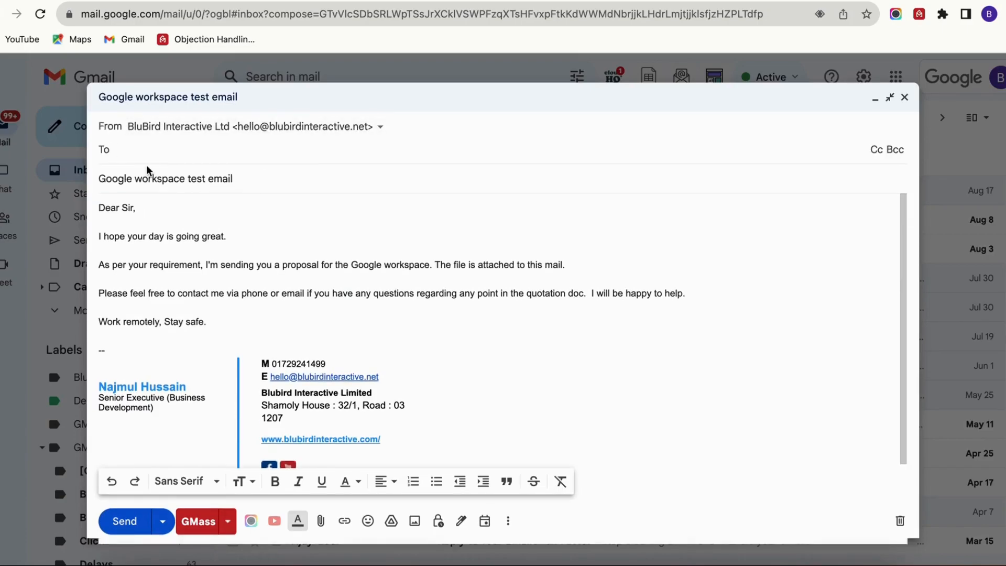
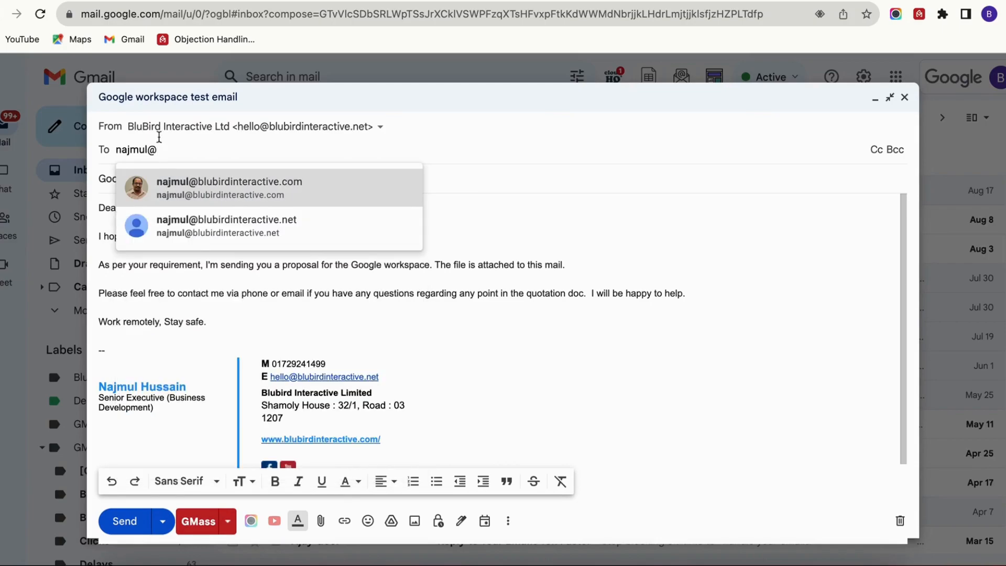
left_click(218, 192)
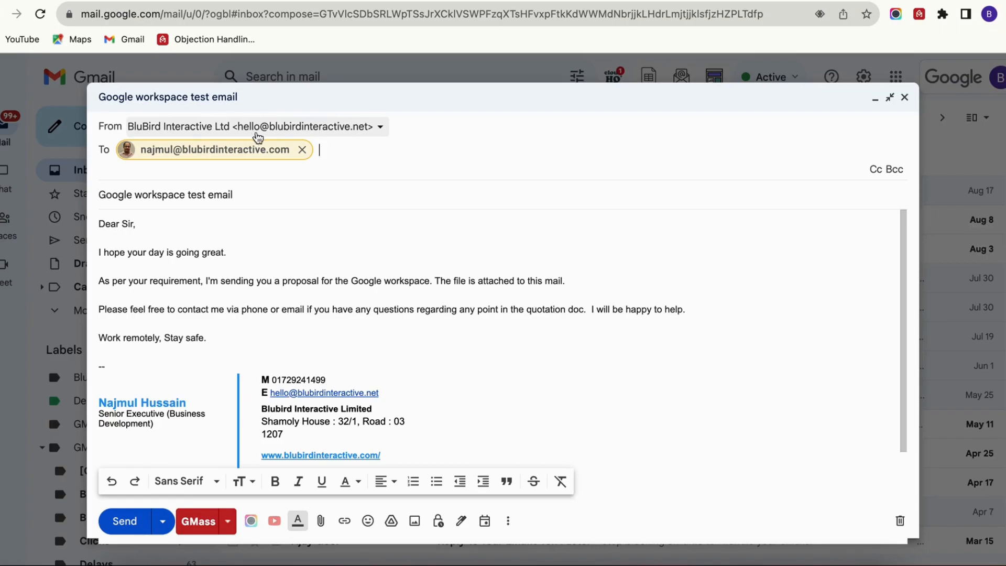
- Set the sender to the support alias and send the message without an attachment
left_click(353, 132)
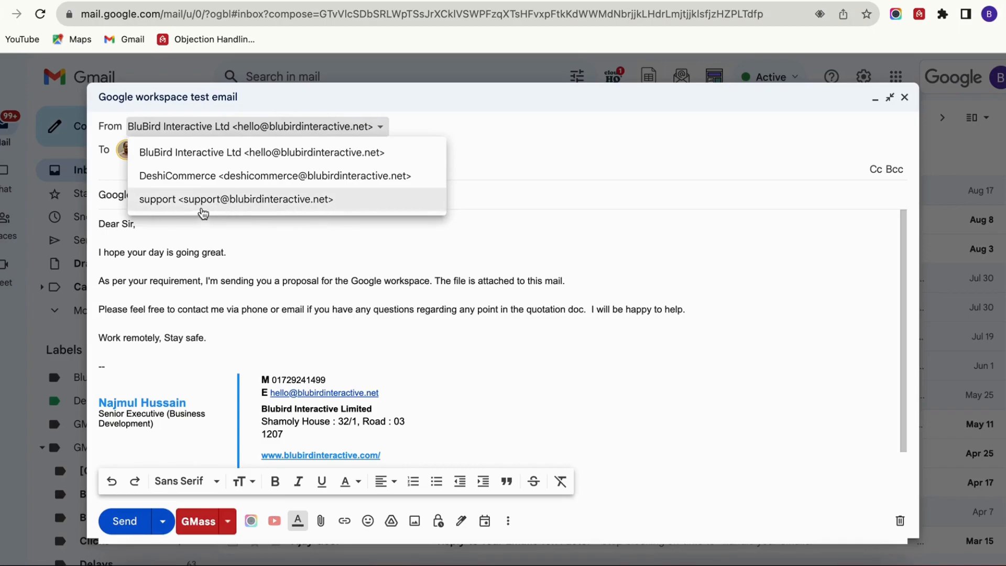
left_click(208, 202)
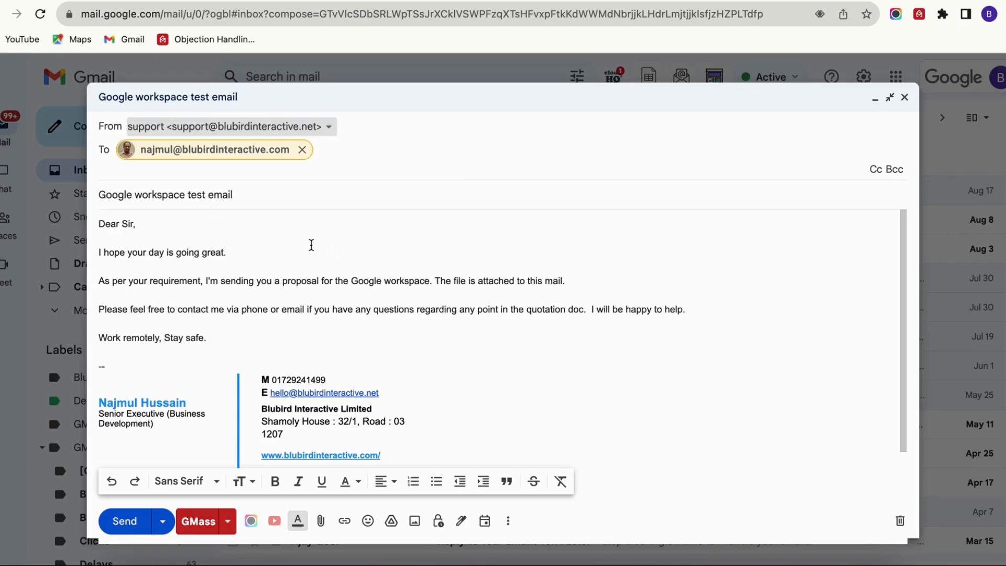
left_click(310, 243)
left_click(134, 525)
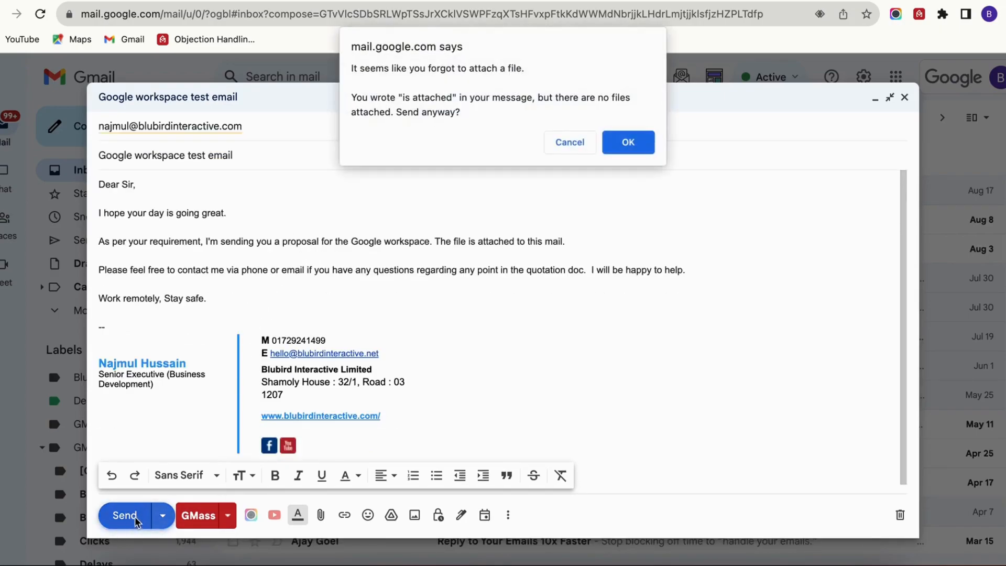
left_click(643, 143)
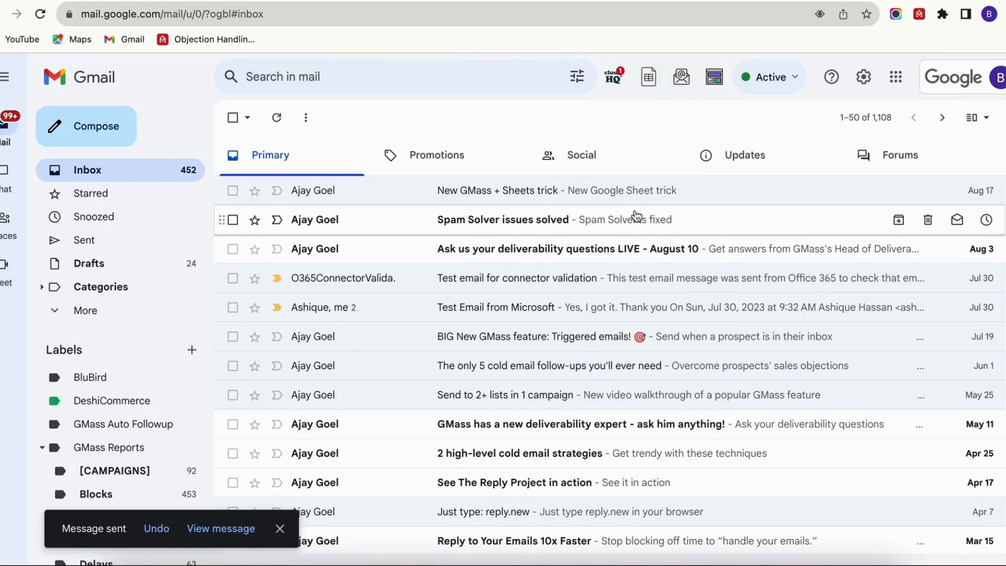
- Switch to the recipient's Gmail window, refresh its inbox and open the "Google workspace test email" message from support
key("ctrl+Up")
left_click(257, 175)
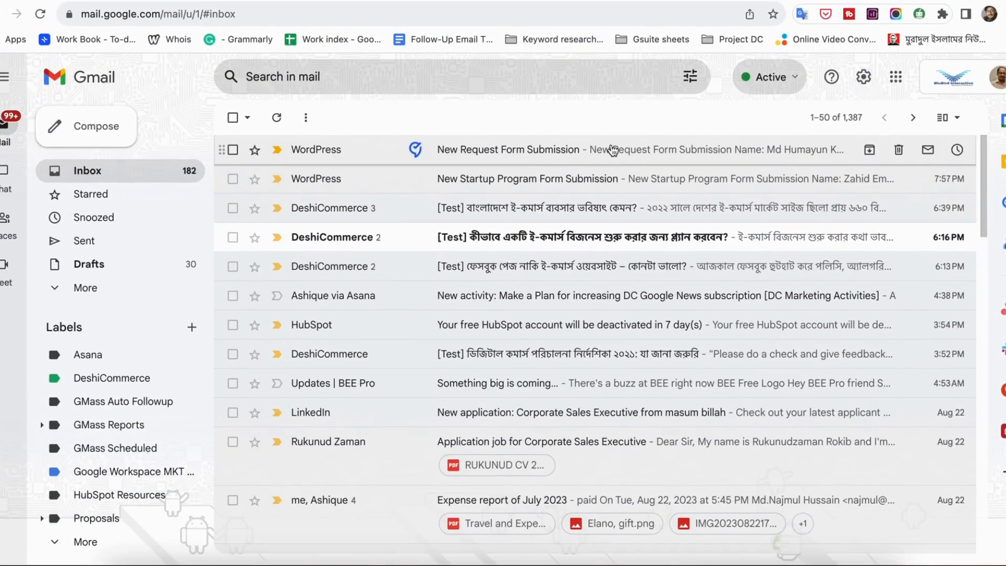
left_click(277, 117)
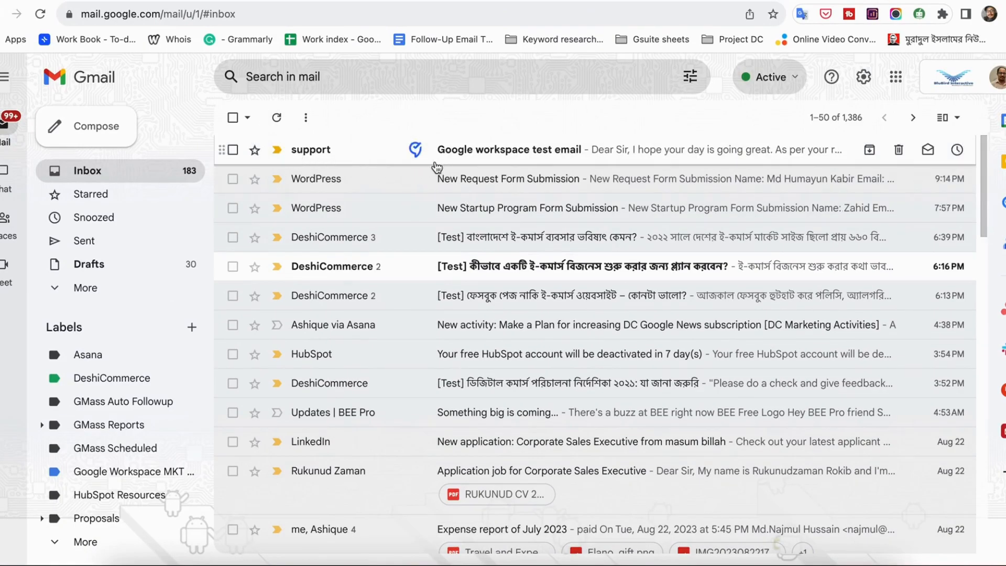
mouse_move(316, 154)
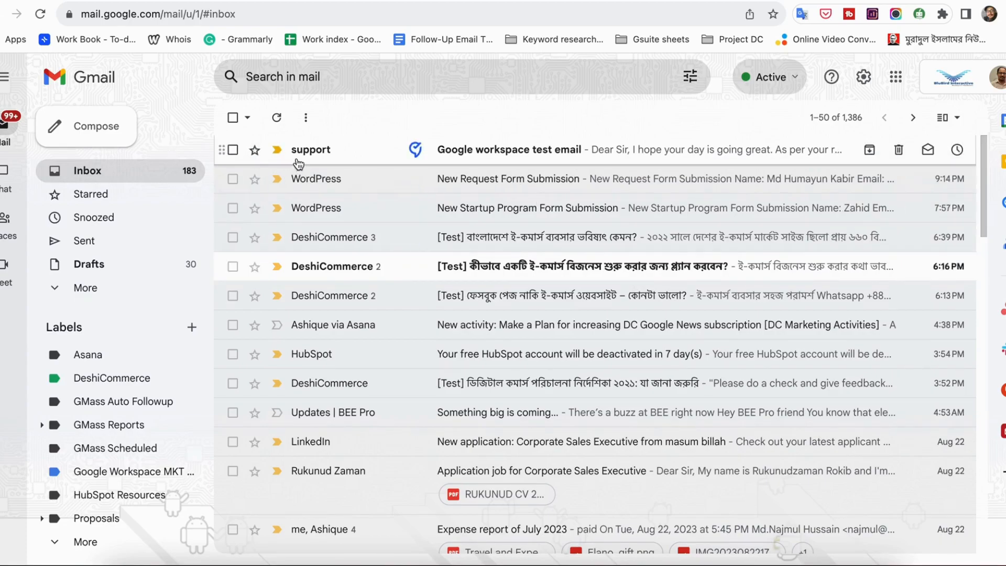
left_click(529, 161)
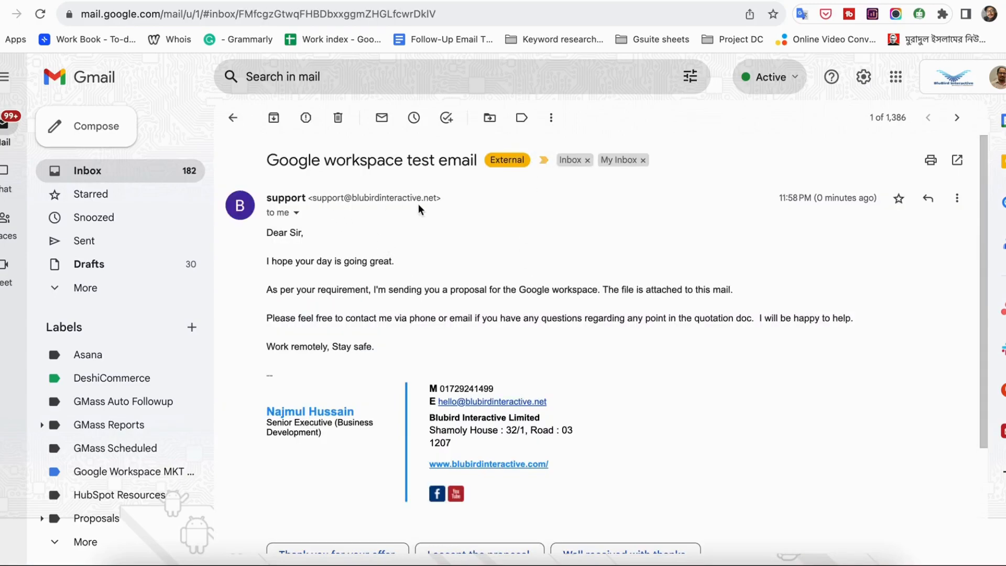
- Reply to the test message with "Got the email.", send it and return to the inbox
scroll(441, 255, "down", 3)
scroll(446, 251, "up", 1)
scroll(435, 367, "down", 1)
left_click(407, 474)
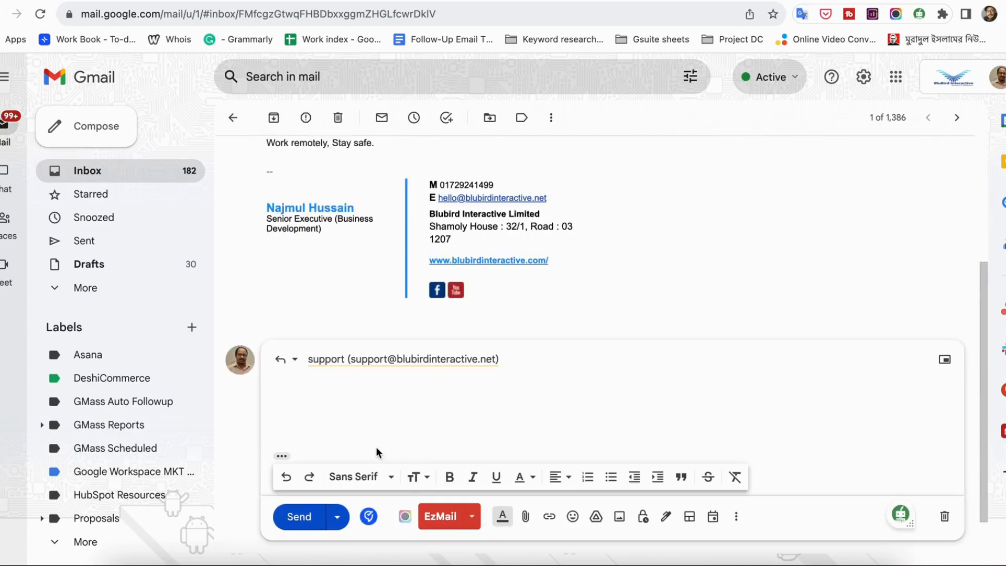
type("Got the ")
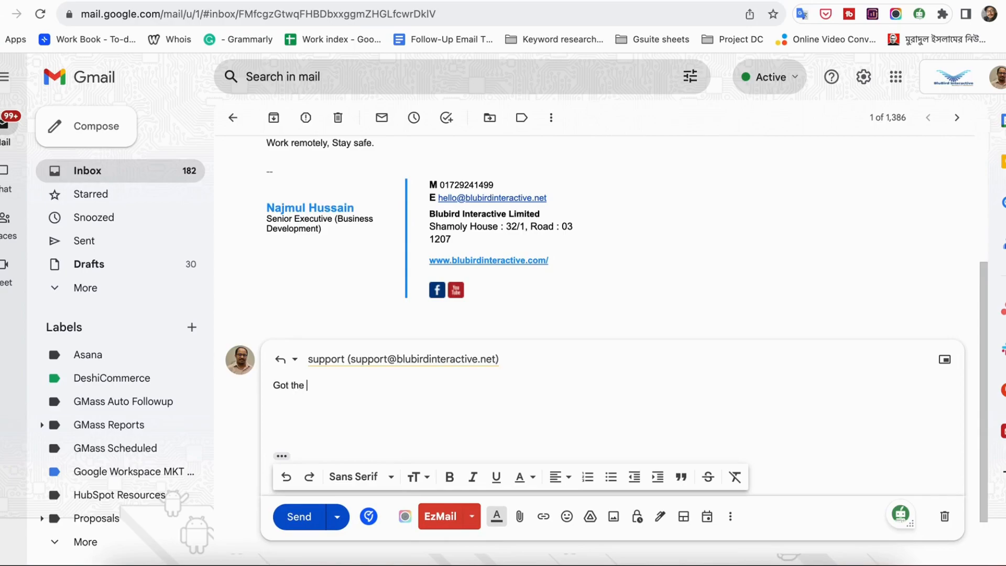
type("email.")
left_click(296, 516)
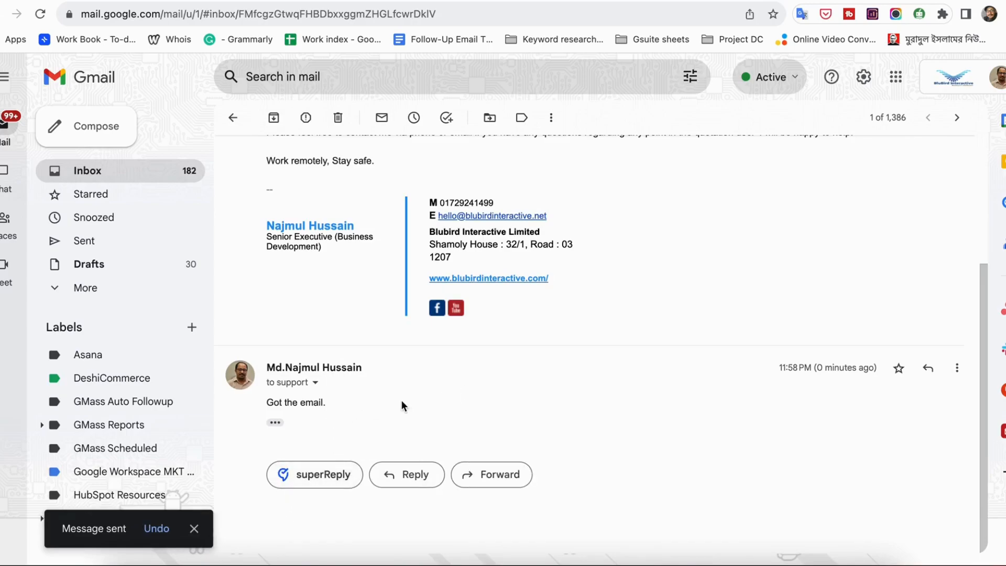
left_click(130, 173)
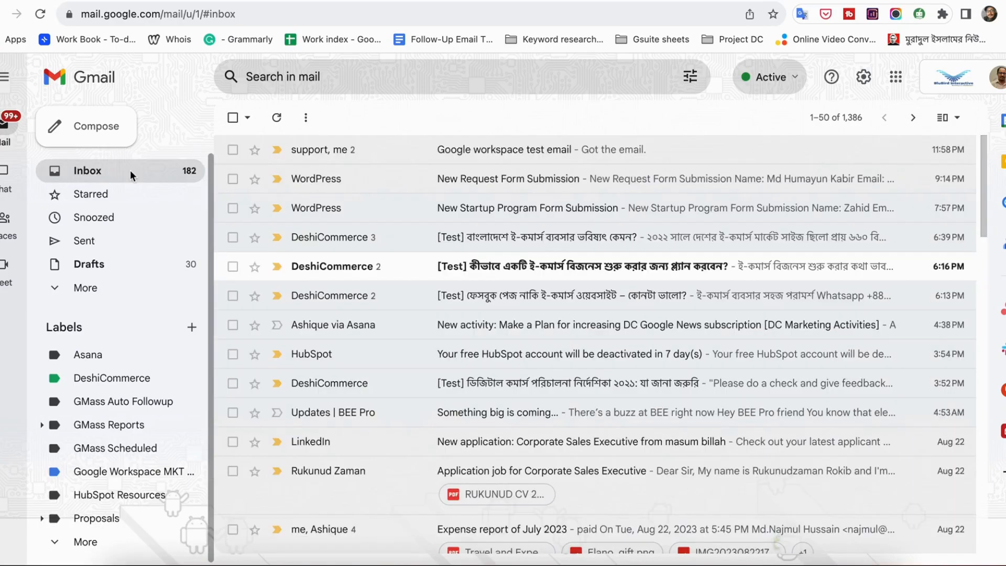
- Switch back to the alias owner's Gmail window, refresh the inbox and examine the sender and recipient details of the received reply
key("ctrl+Up")
left_click(301, 185)
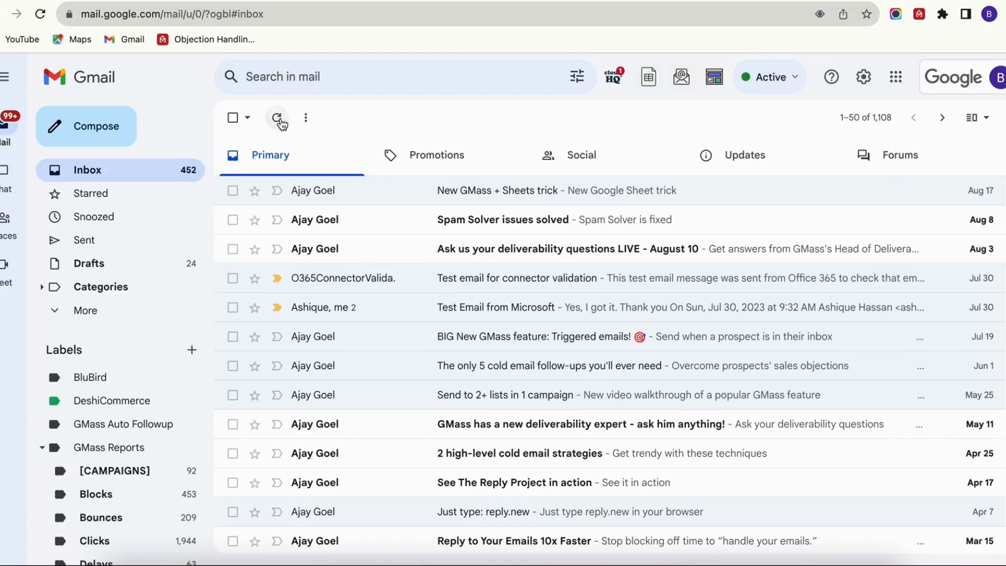
left_click(278, 118)
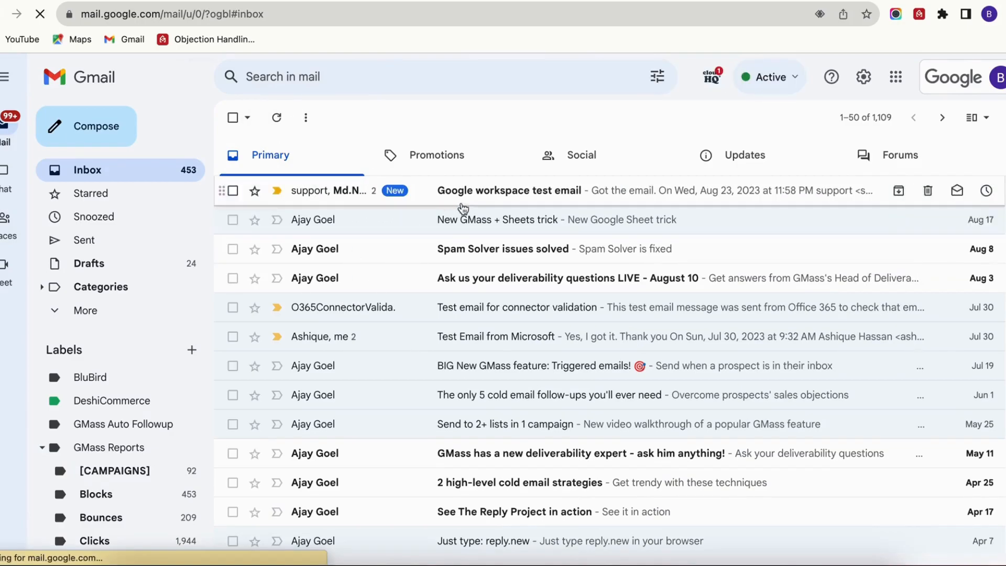
left_click(496, 202)
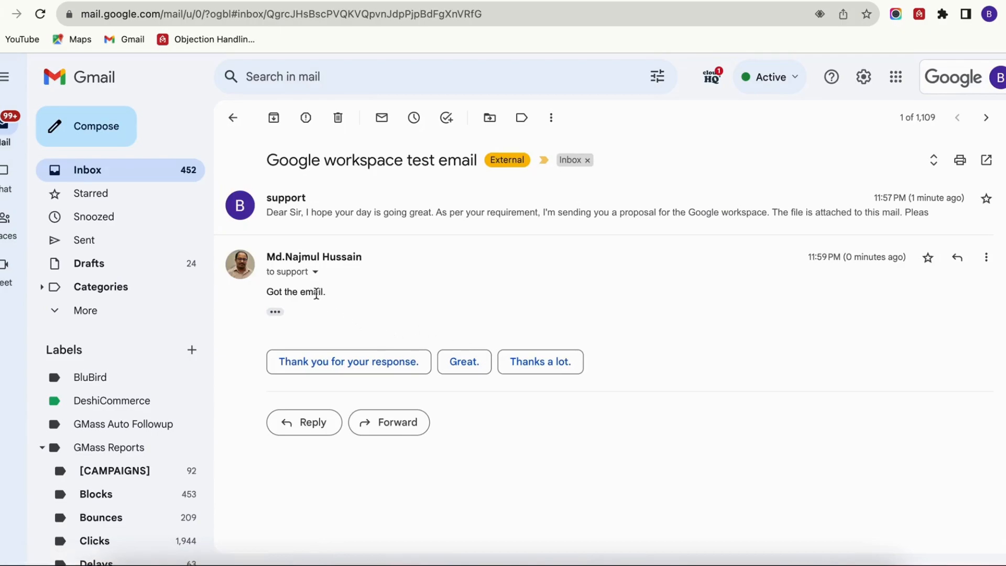
left_click(315, 272)
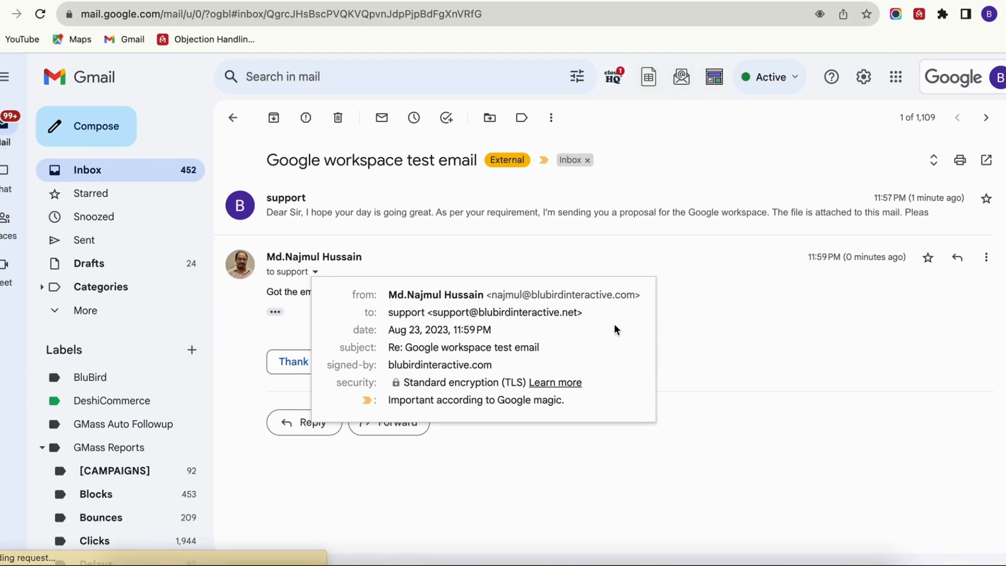
left_click(625, 445)
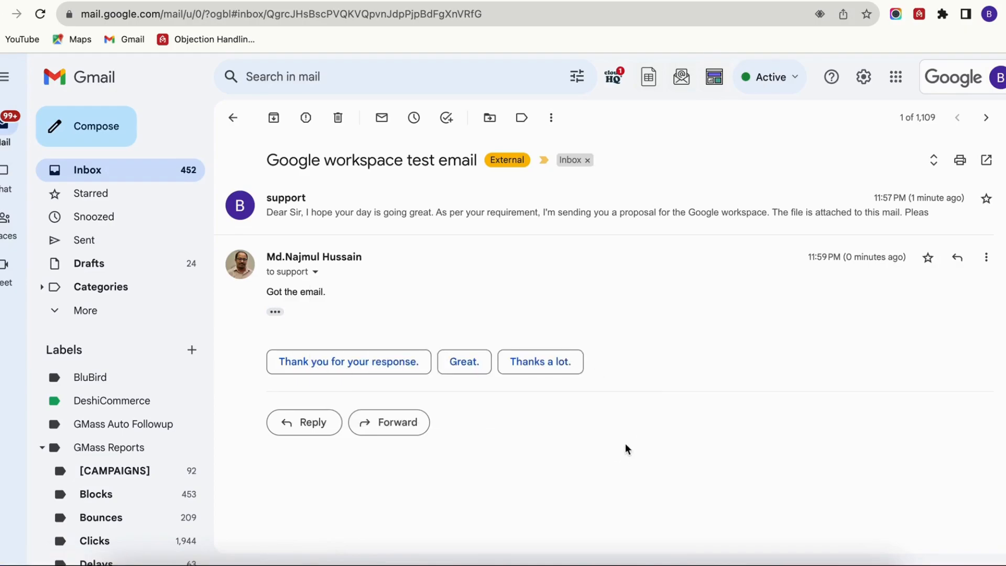